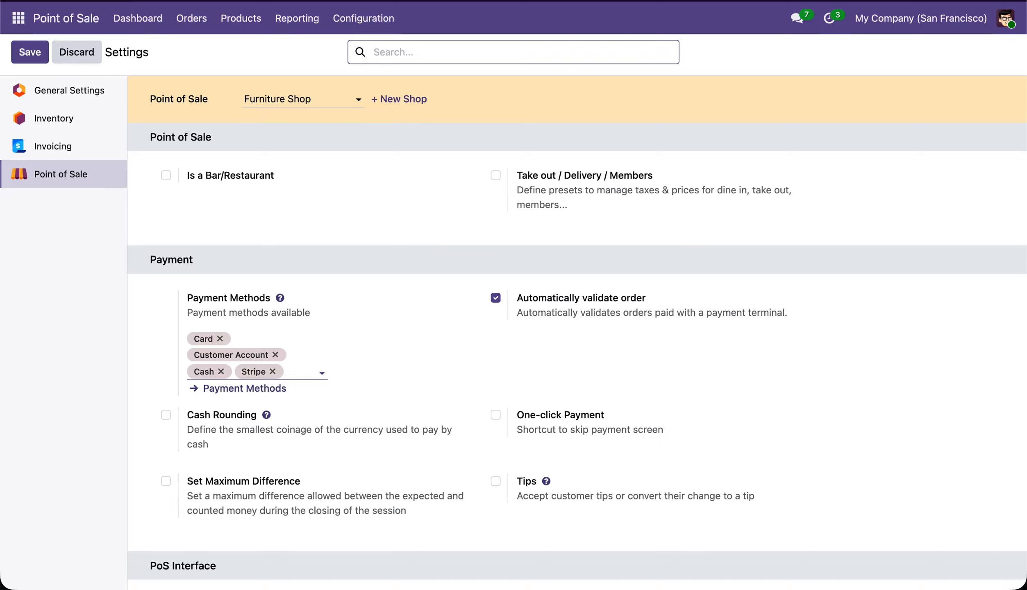
# Set the Furniture Shop's Stripe QR Payment Flow to Custom QR Payment
pyautogui.scroll(-3, 532, 483)
pyautogui.scroll(-4, 533, 486)
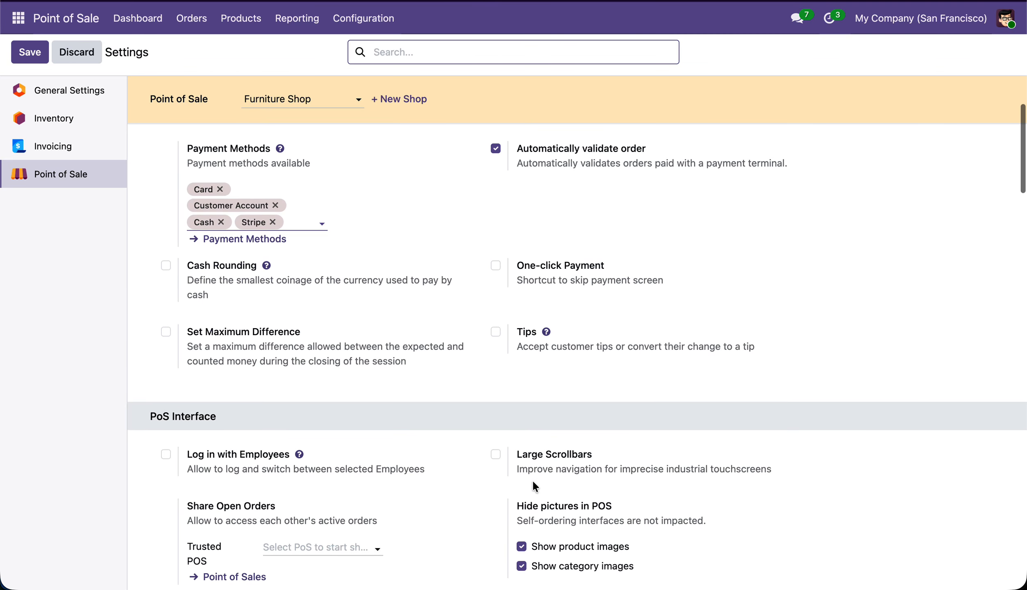
pyautogui.scroll(-6, 533, 486)
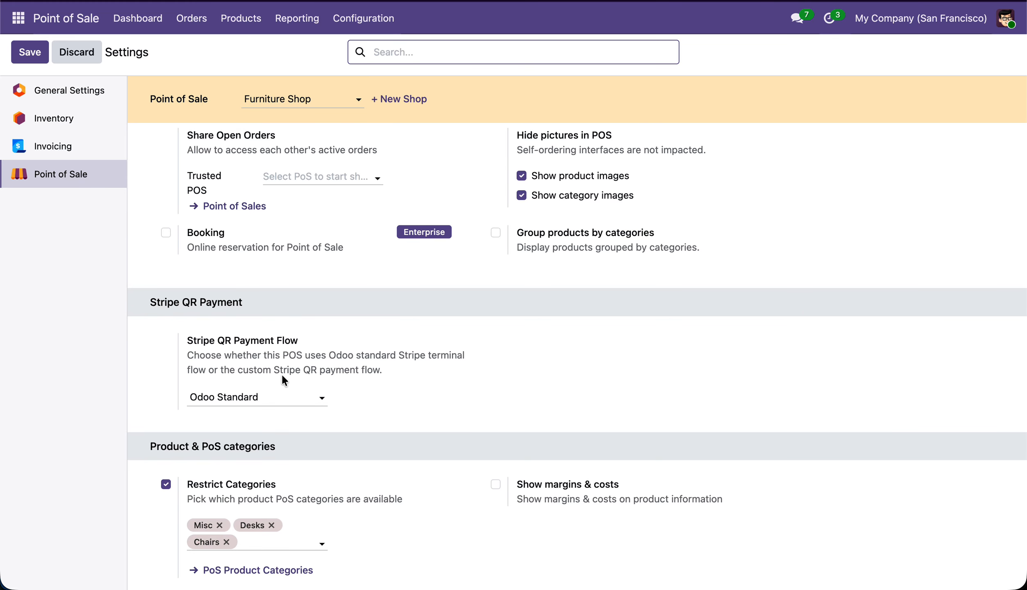
pyautogui.click(270, 397)
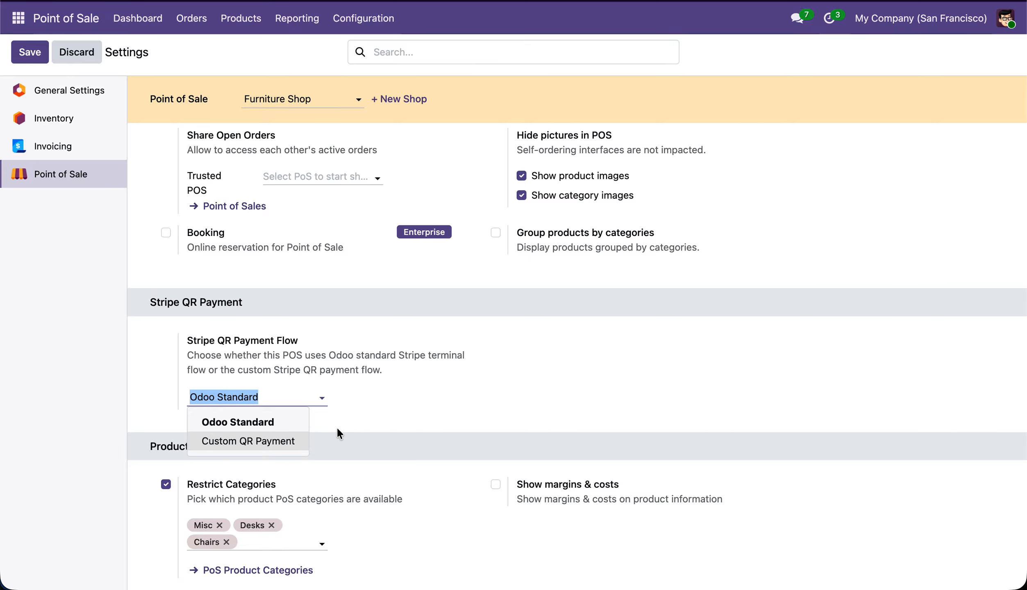
pyautogui.click(276, 441)
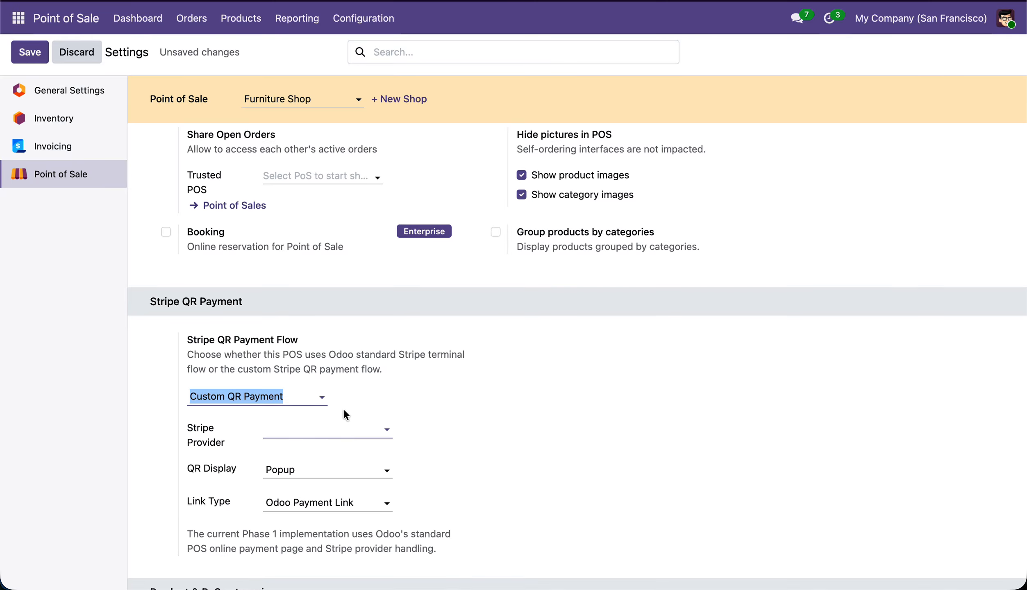
# Choose Stripe as the Stripe Provider for the custom QR payment flow
pyautogui.scroll(-2, 344, 414)
pyautogui.scroll(-1, 343, 408)
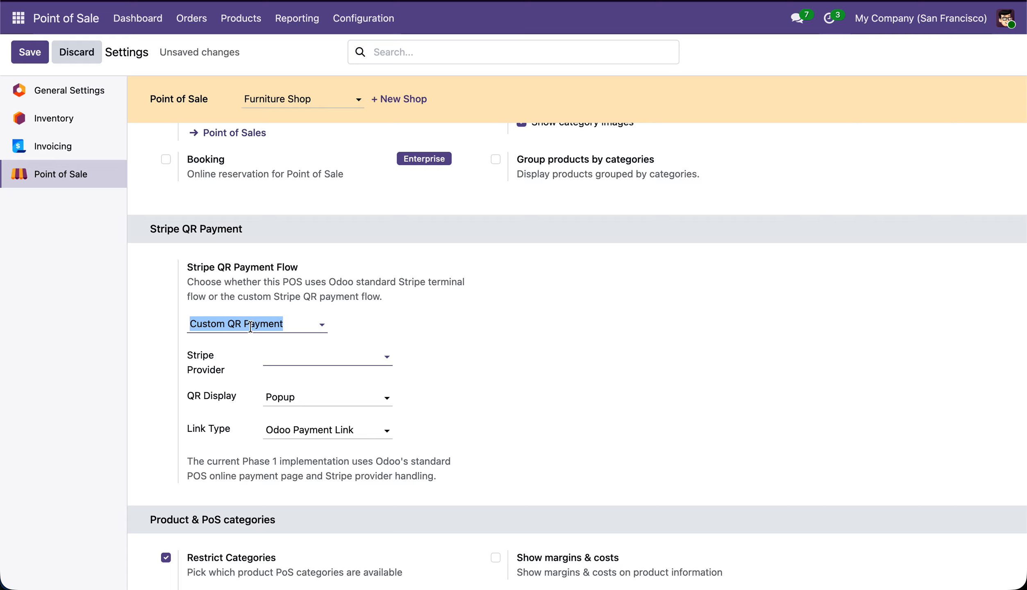
pyautogui.click(324, 356)
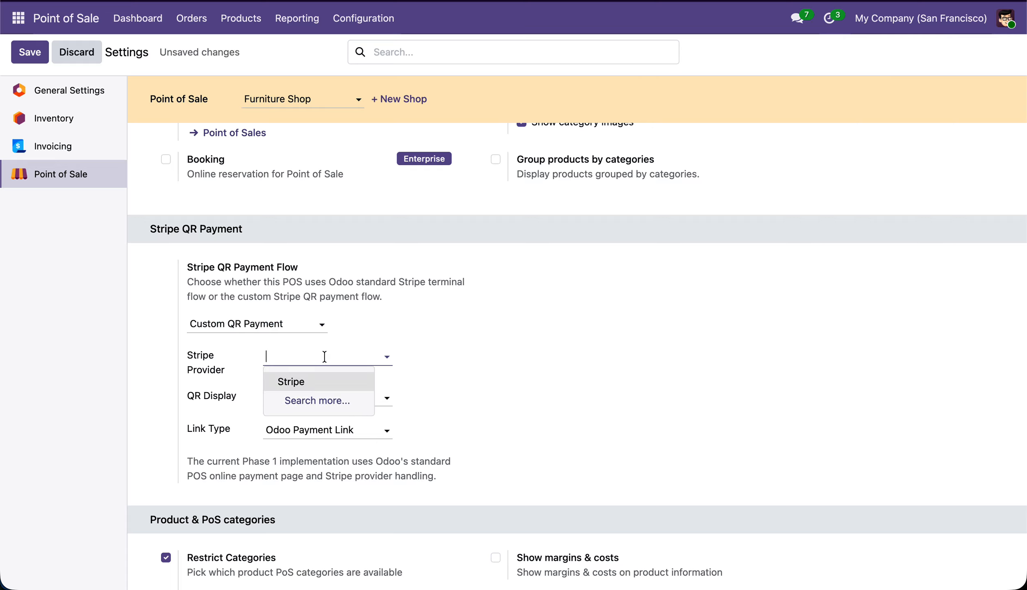
pyautogui.click(320, 382)
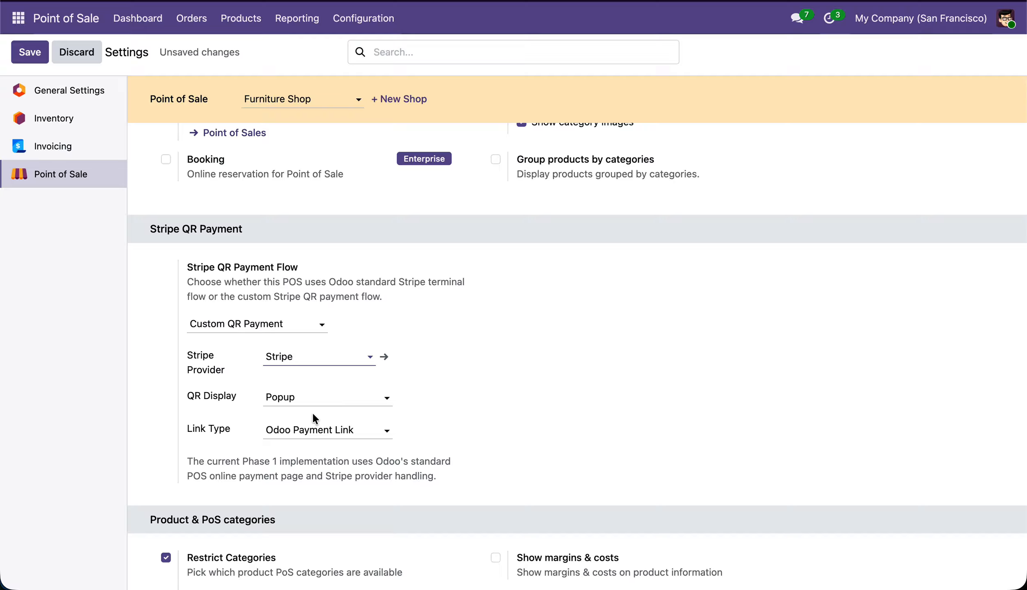
# Set QR Display to Payment Screen, keep Odoo Payment Link as the Link Type, and save the settings
pyautogui.click(313, 398)
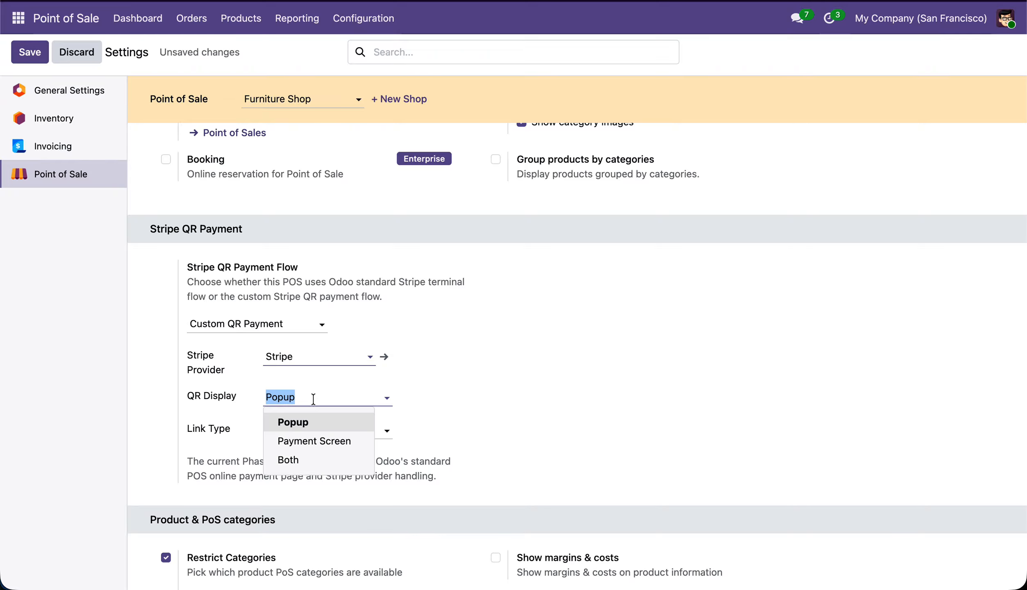
pyautogui.click(334, 441)
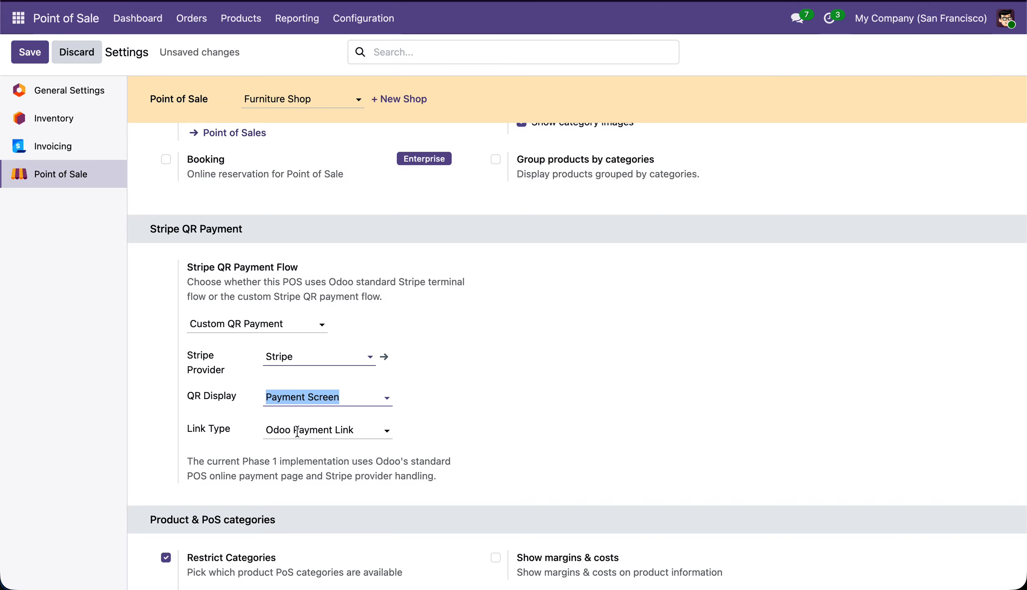
pyautogui.click(319, 431)
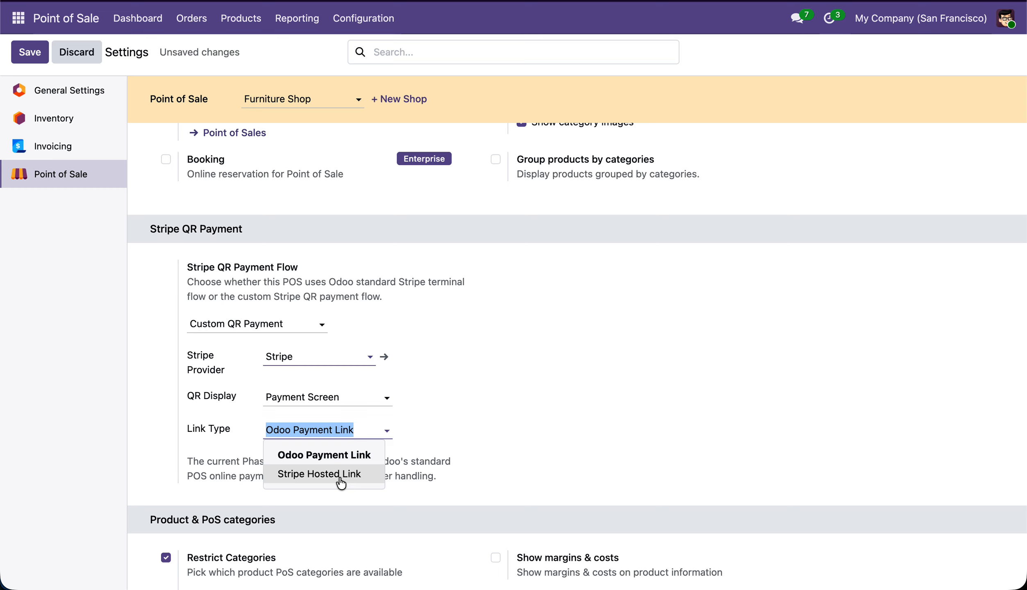
pyautogui.click(42, 58)
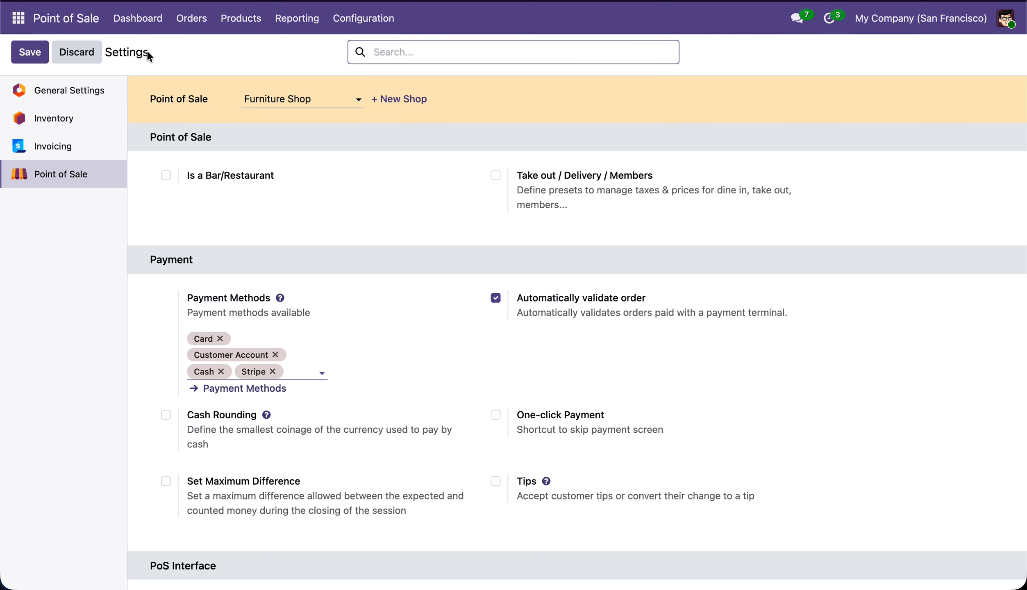
# Open the Furniture Shop register from the dashboard, accepting the proposed opening cash
pyautogui.click(138, 18)
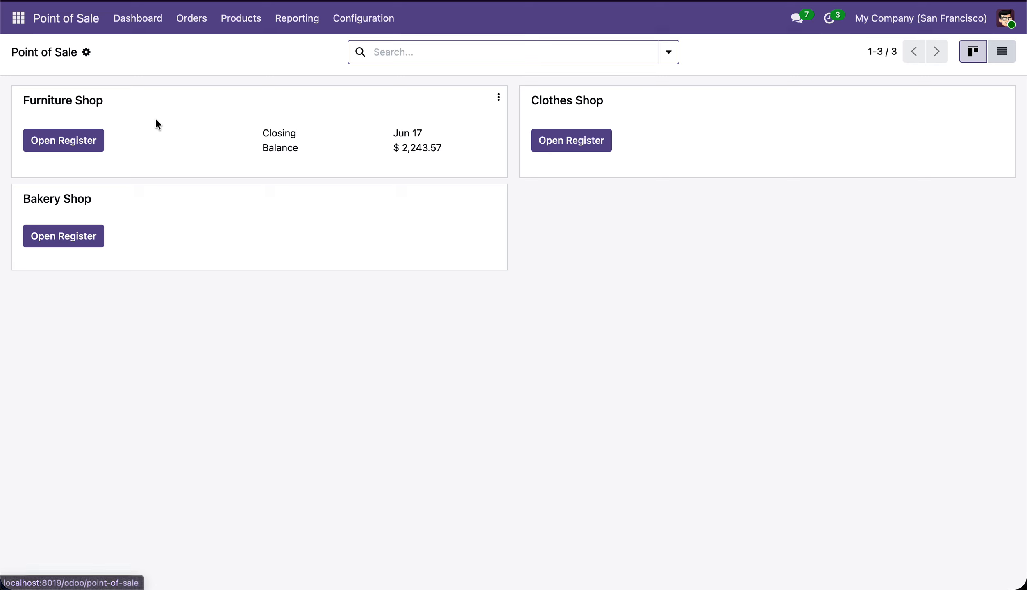
pyautogui.click(82, 140)
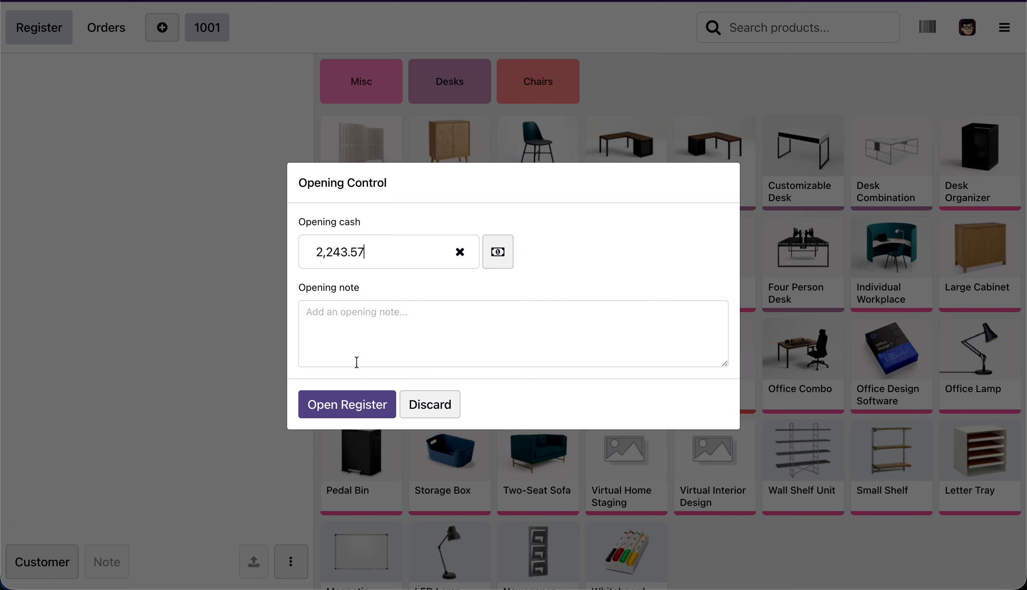
pyautogui.click(345, 405)
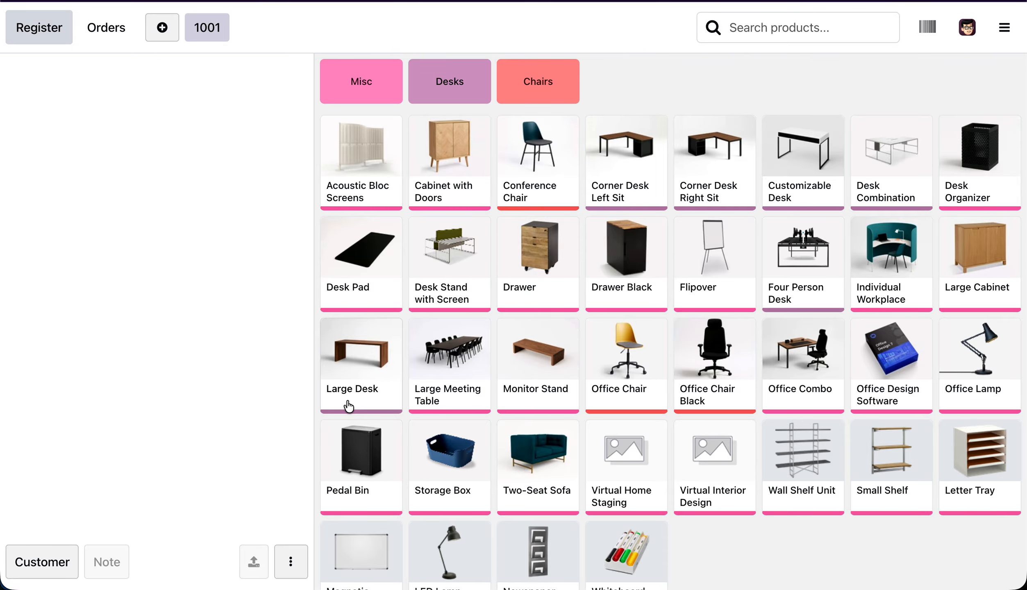
# Add one Cabinet with Doors, one Desk Pad and one Large Desk in Wood to the order
pyautogui.click(452, 172)
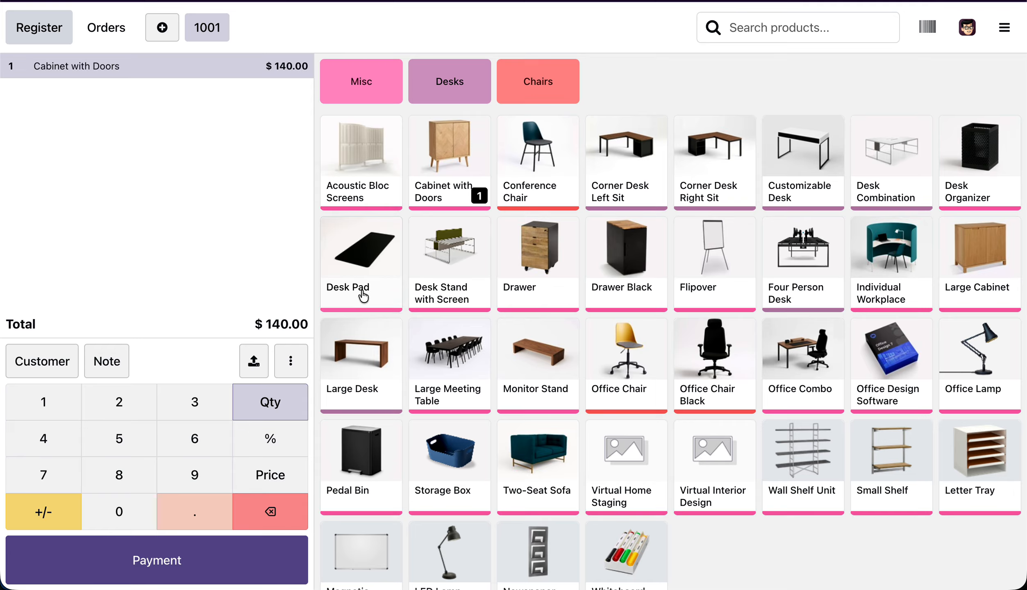
pyautogui.click(363, 295)
pyautogui.click(376, 360)
pyautogui.click(389, 373)
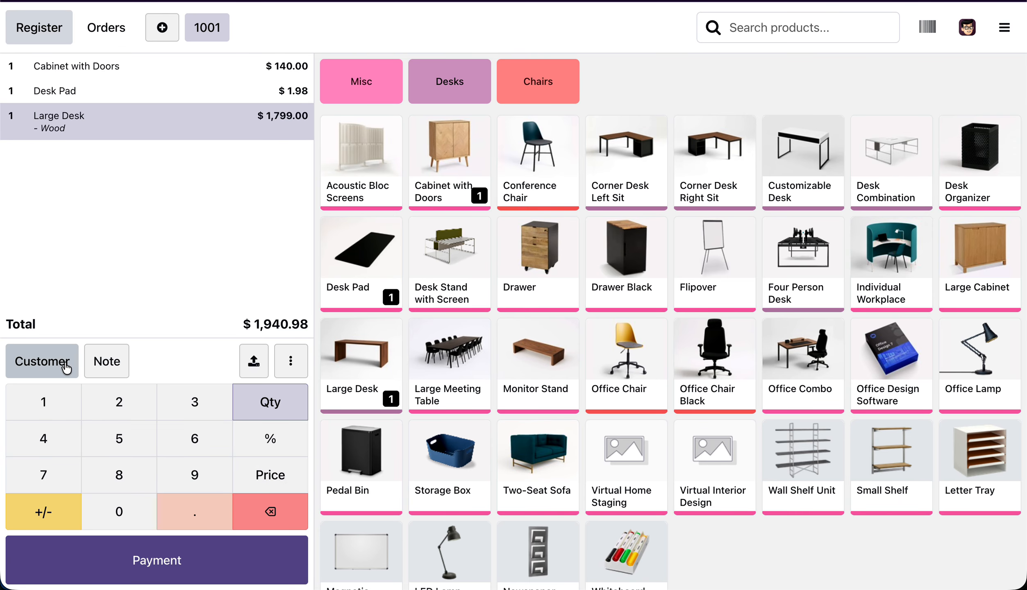
# Assign Azure Interior as the order's customer and proceed to payment
pyautogui.click(66, 369)
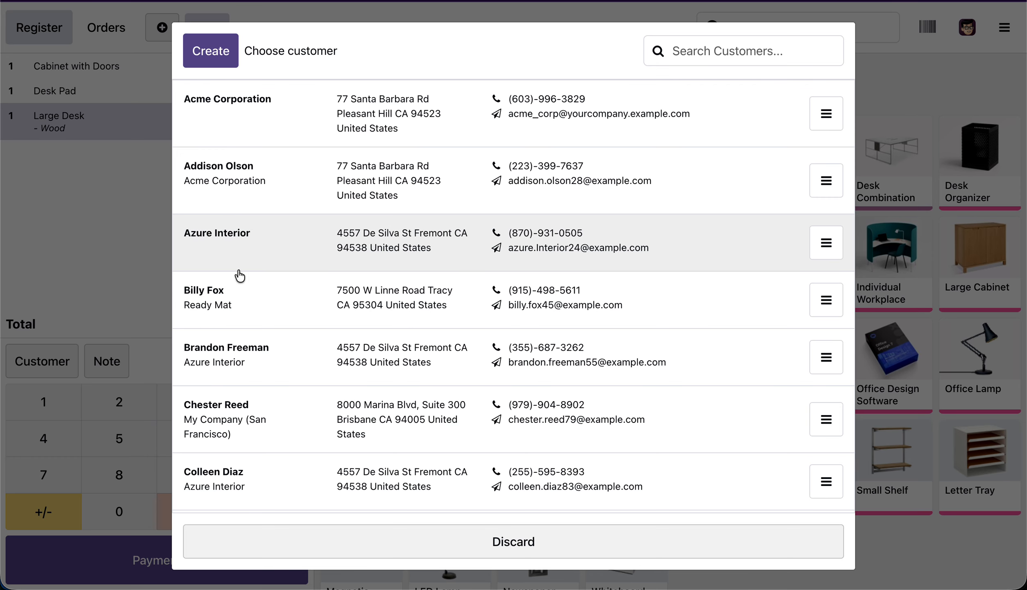
pyautogui.click(296, 244)
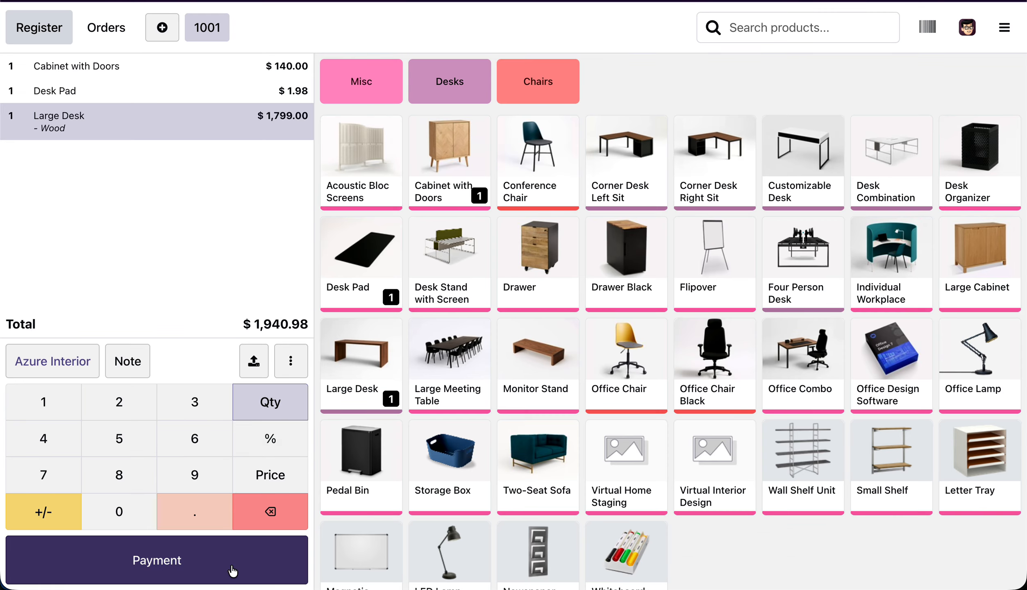
pyautogui.click(233, 570)
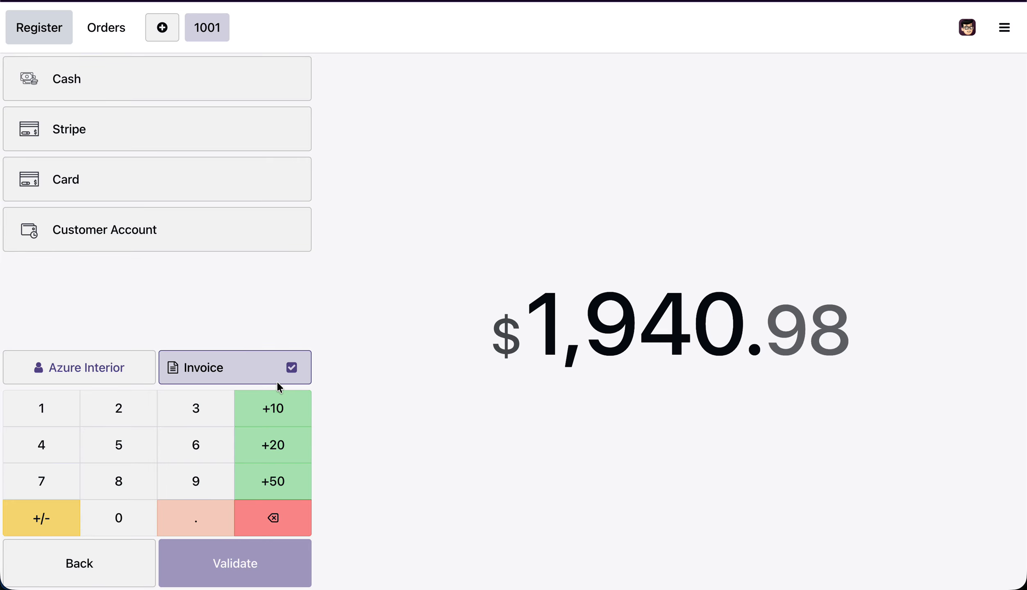
# Turn off the invoice option, validate the order with the Stripe payment method, and submit the online card payment
pyautogui.click(277, 360)
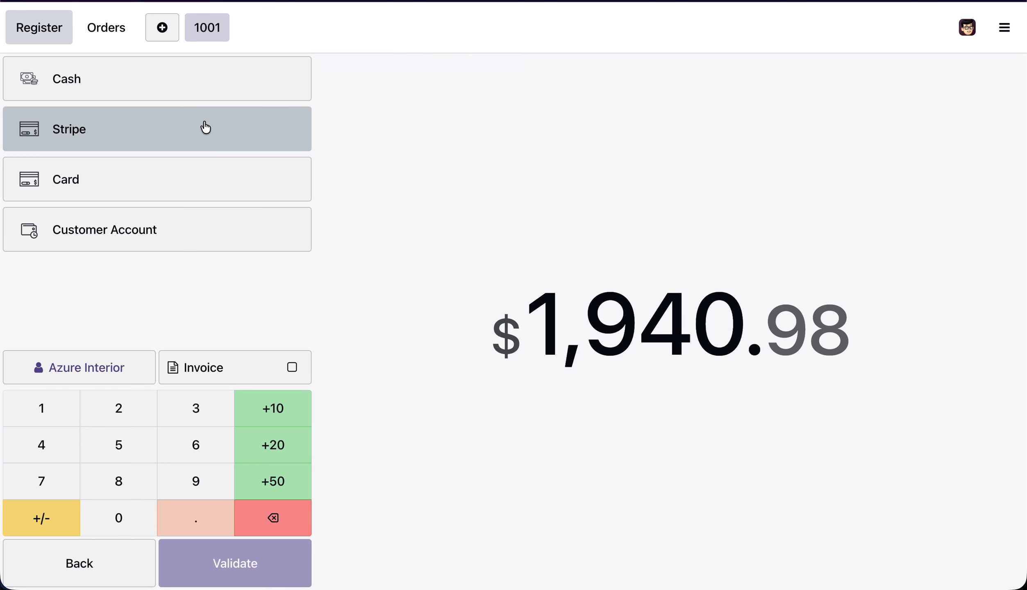
pyautogui.click(206, 128)
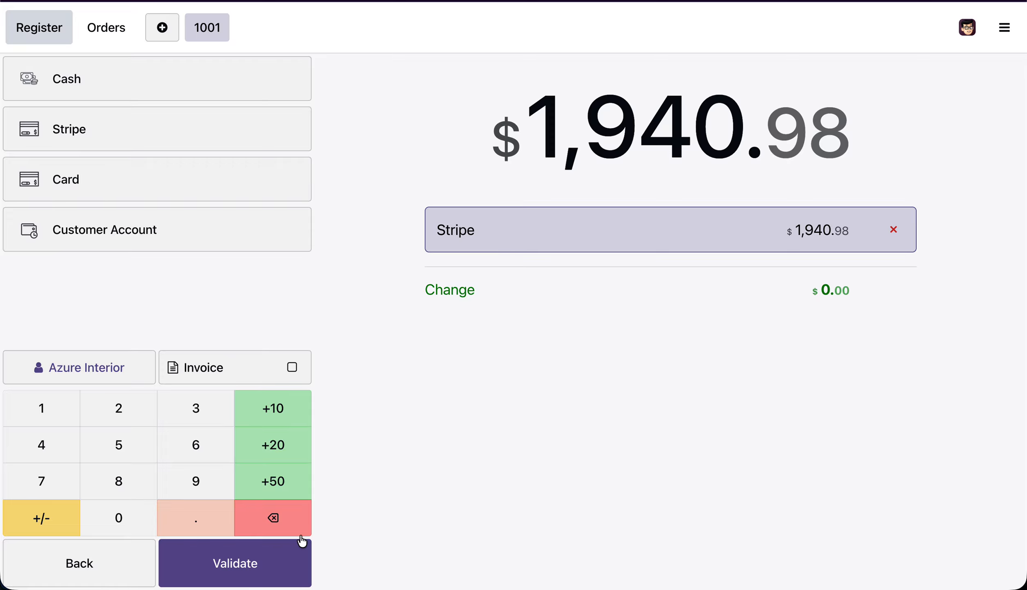
pyautogui.click(273, 571)
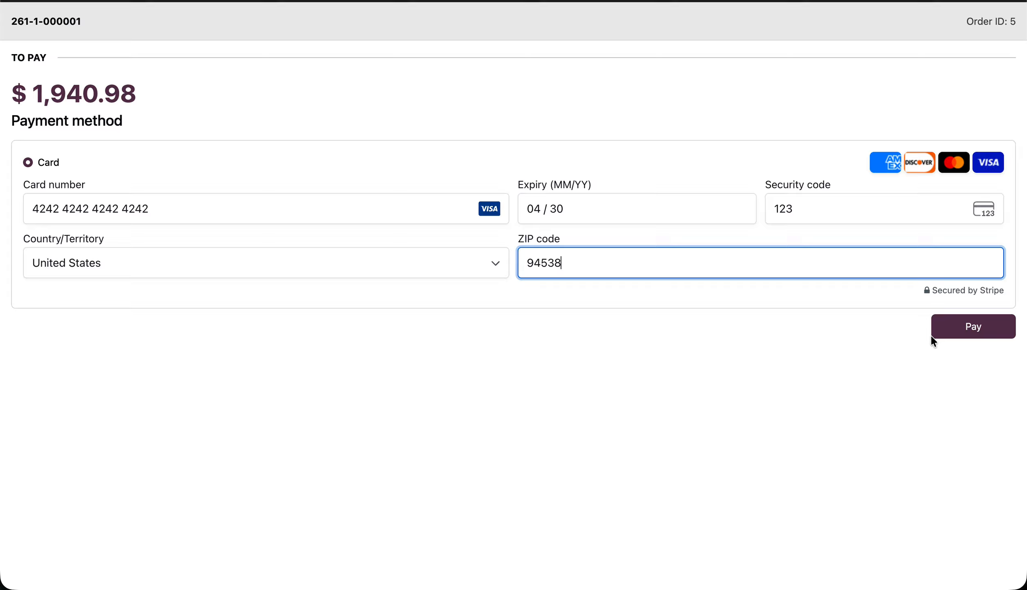
pyautogui.click(949, 331)
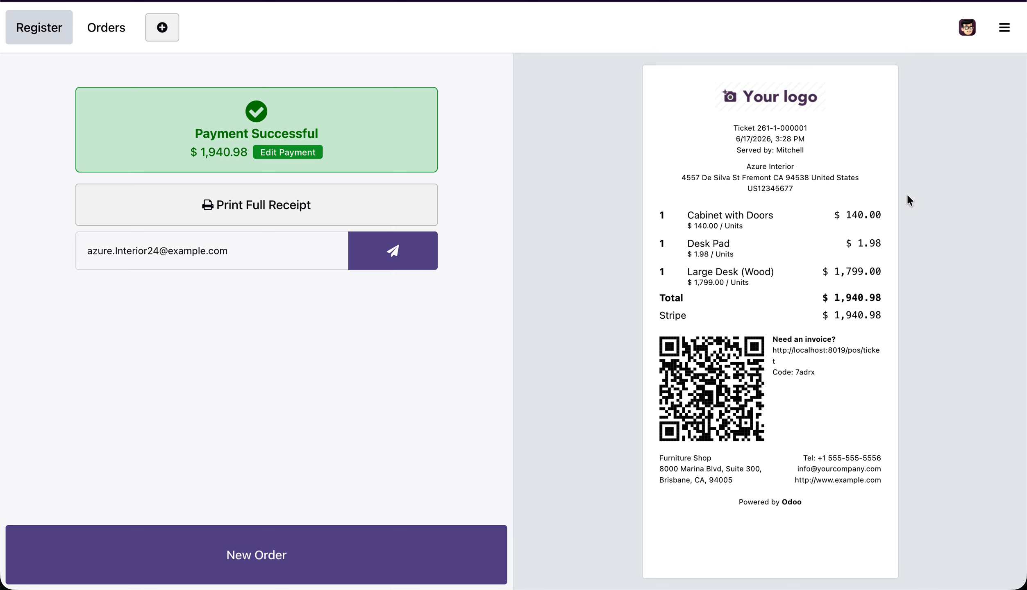
# Return to the backend and open the new Azure Interior order from the Point of Sale orders list
pyautogui.click(1004, 27)
pyautogui.click(939, 201)
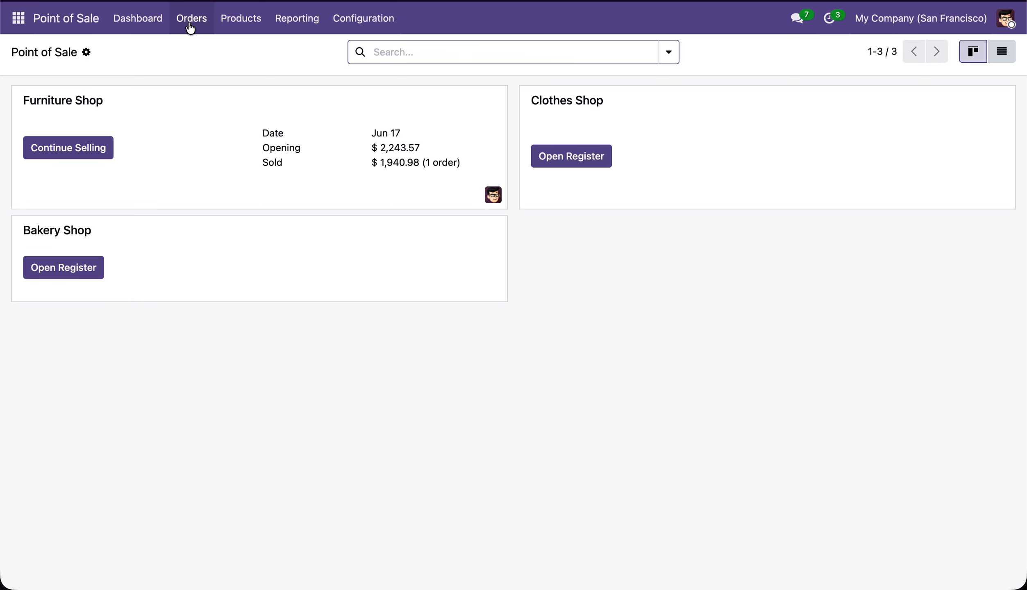
pyautogui.click(191, 31)
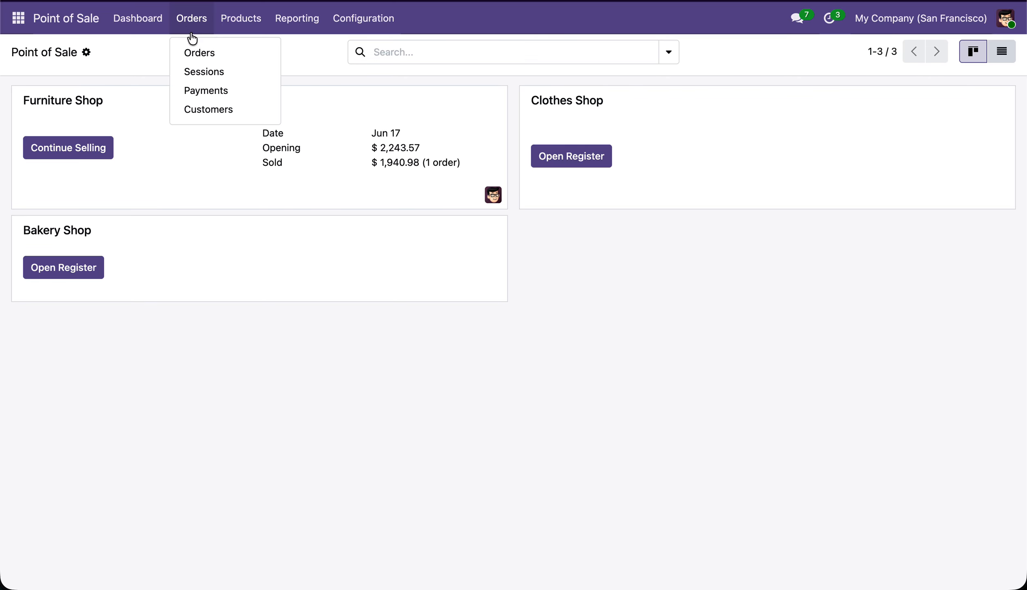
pyautogui.click(200, 48)
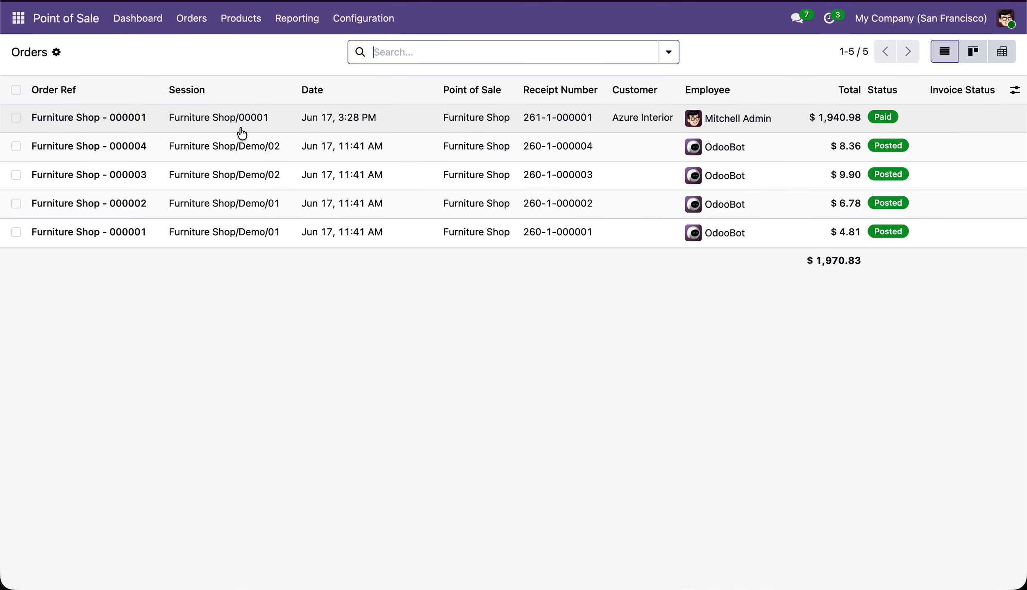
pyautogui.click(241, 129)
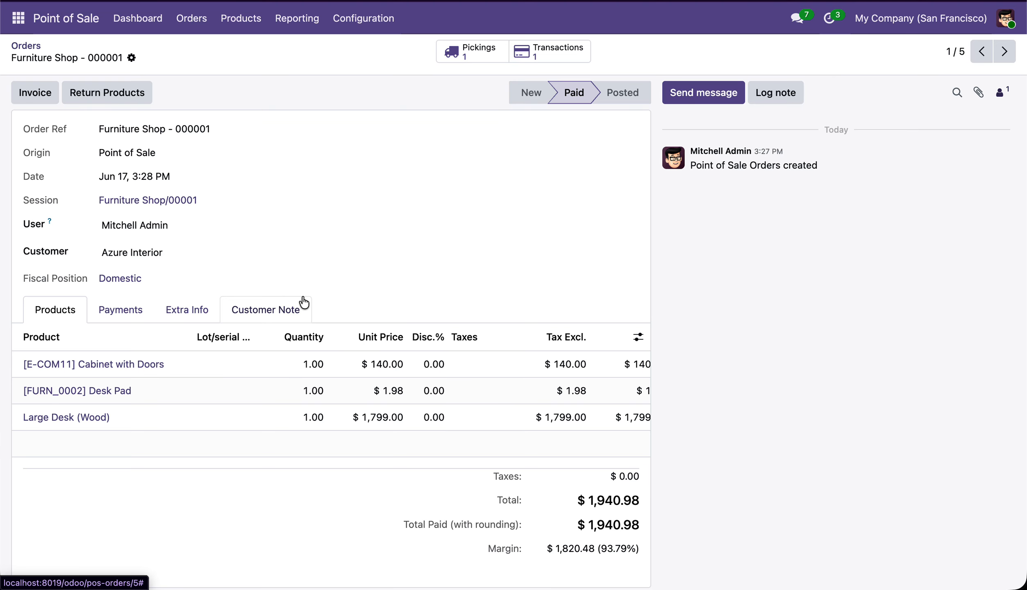
# Open the order's linked payment transaction and view its full details
pyautogui.click(556, 56)
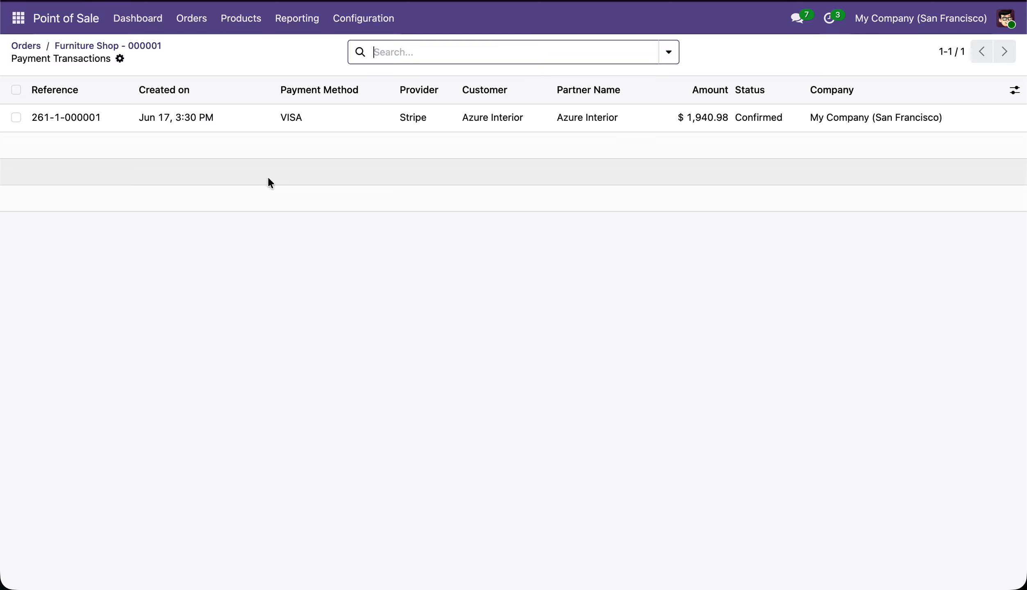
pyautogui.click(475, 45)
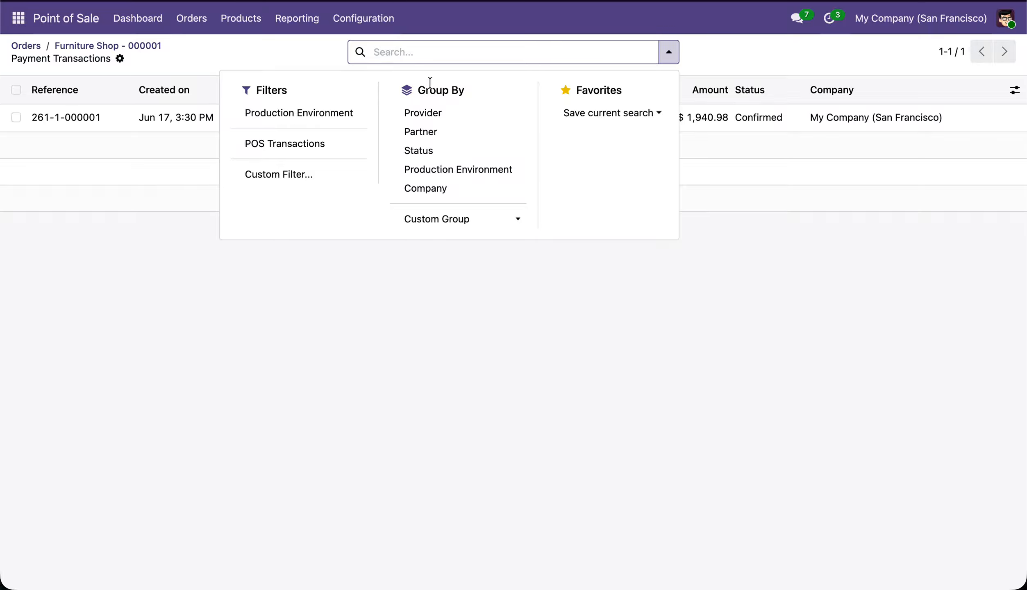
pyautogui.click(323, 326)
pyautogui.click(399, 129)
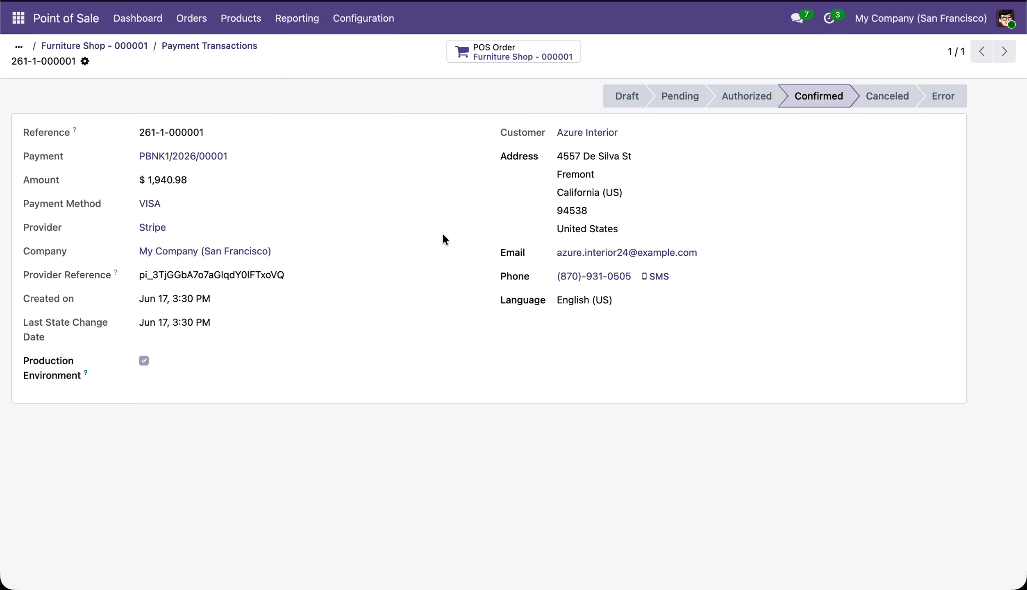